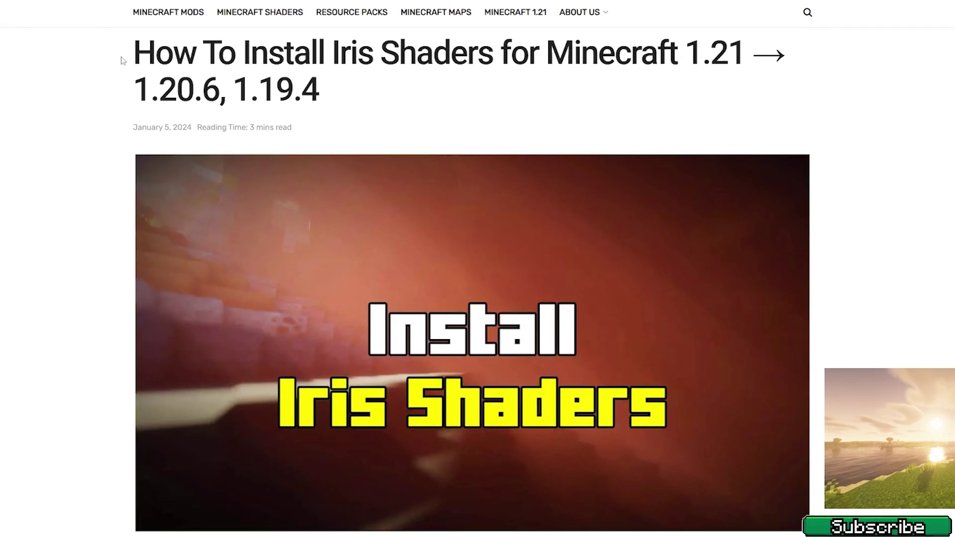
- Scroll to the article's Downloads section and highlight the 'Iris Shaders: Click here' line
{"action": "scroll", "coordinate": [38, 119], "scroll_direction": "down", "scroll_amount": 10}
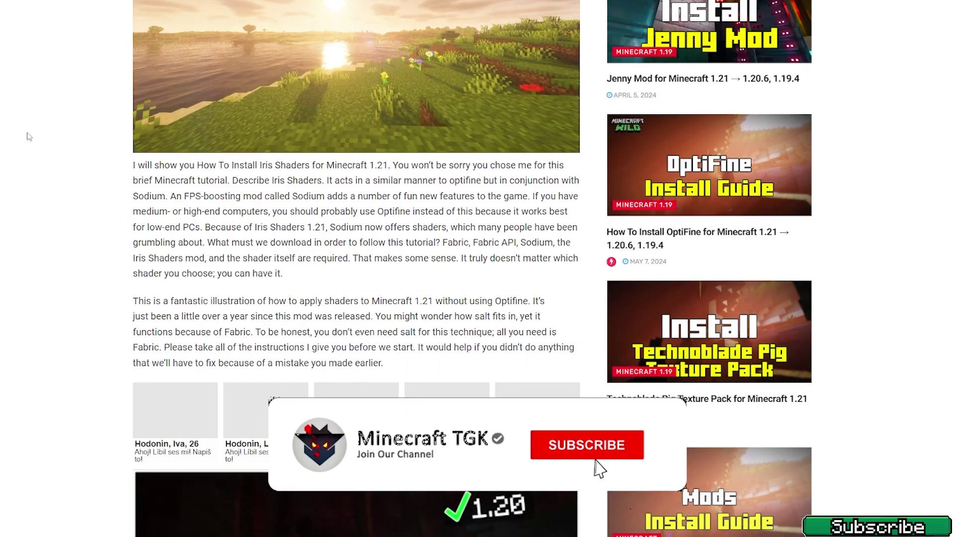
{"action": "scroll", "coordinate": [29, 136], "scroll_direction": "down", "scroll_amount": 12}
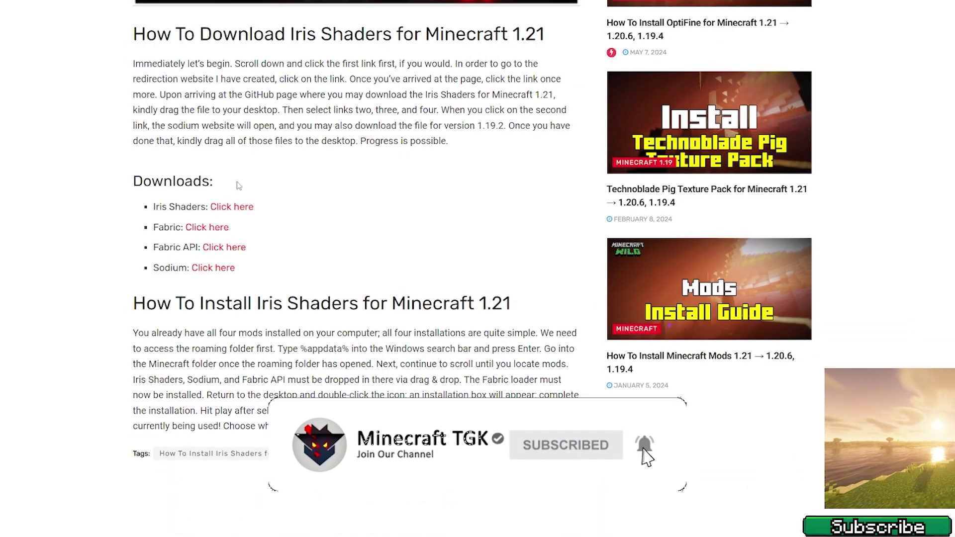
{"action": "left_click_drag", "start_coordinate": [147, 205], "coordinate": [277, 215]}
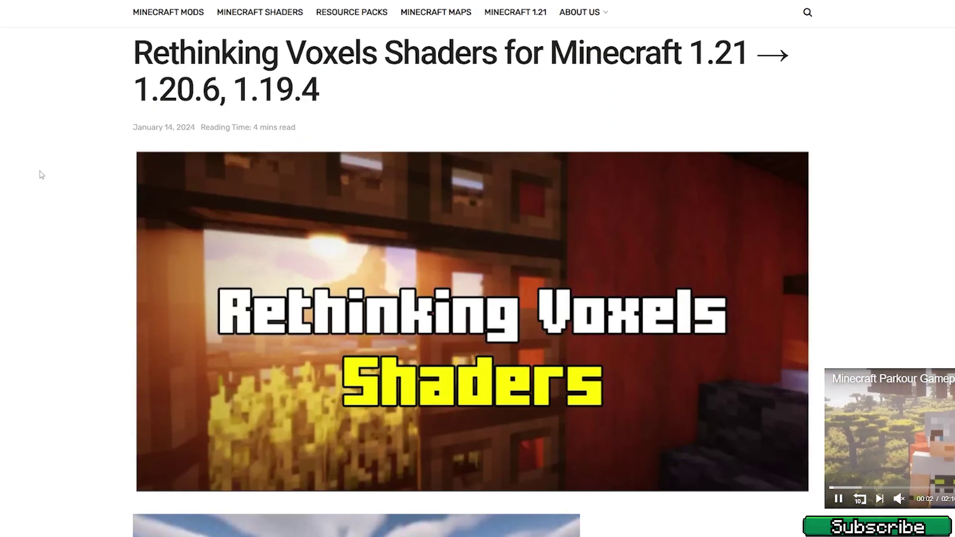
- Scroll down the Rethinking Voxels article to its install steps and download links
{"action": "scroll", "coordinate": [23, 176], "scroll_direction": "down", "scroll_amount": 3}
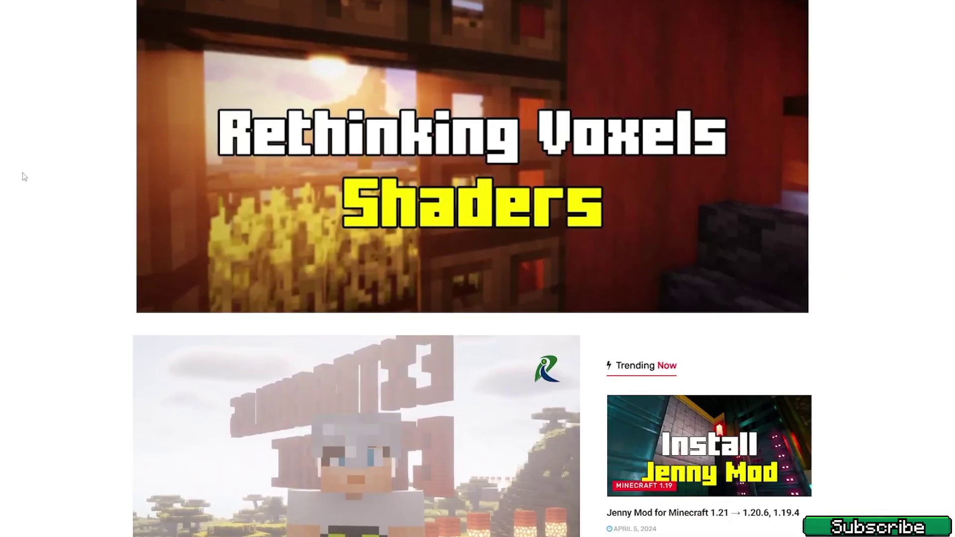
{"action": "scroll", "coordinate": [24, 176], "scroll_direction": "down", "scroll_amount": 12}
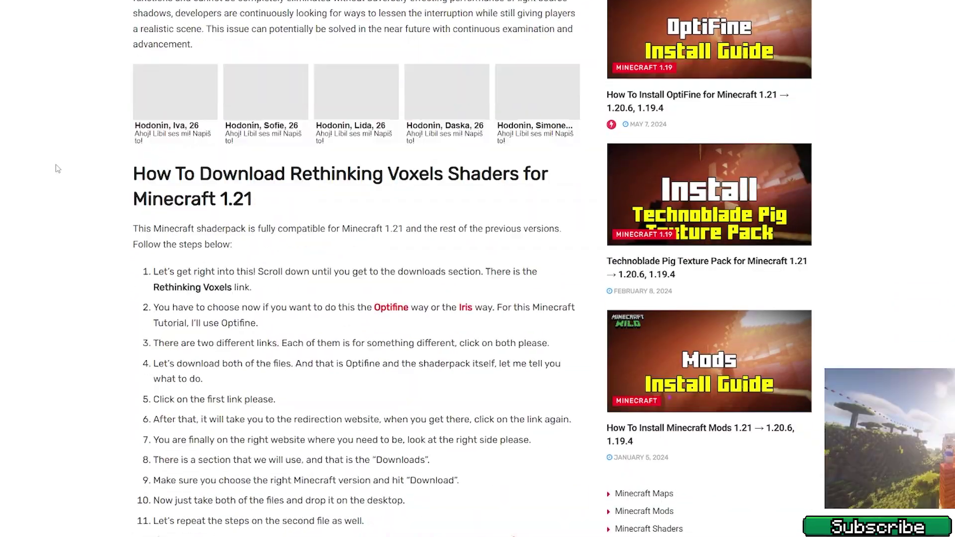
{"action": "scroll", "coordinate": [57, 169], "scroll_direction": "down", "scroll_amount": 10}
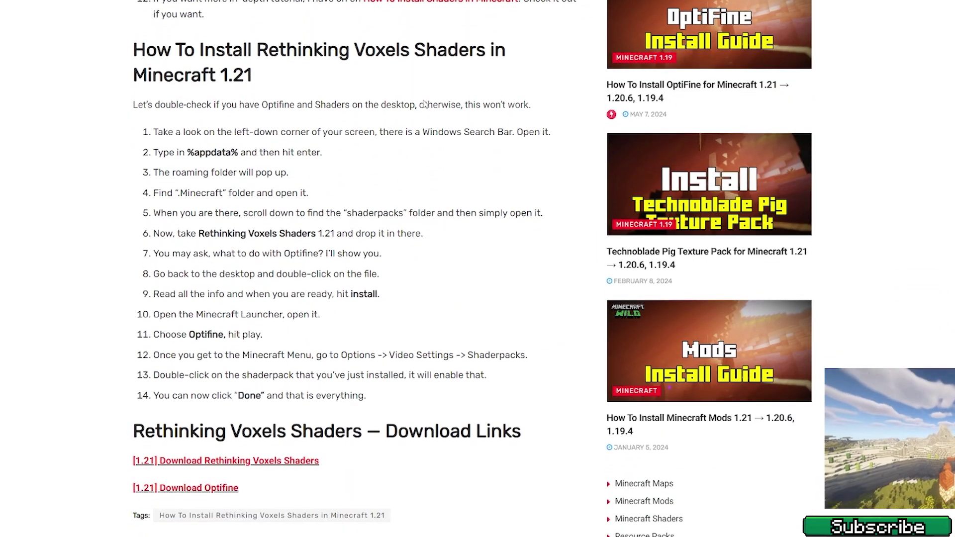
{"action": "scroll", "coordinate": [349, 240], "scroll_direction": "down", "scroll_amount": 3}
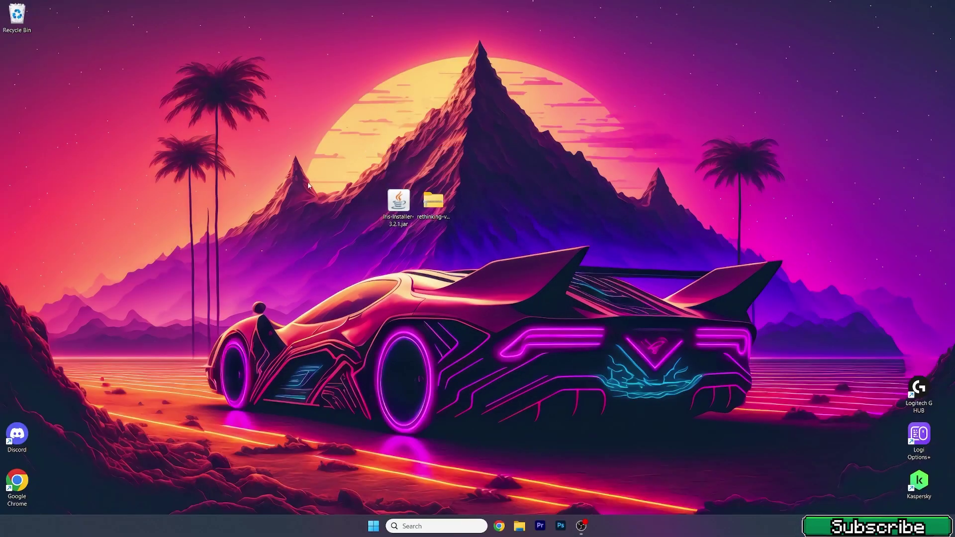
- Open the AppData Roaming folder with a %appdata% search and shift the window to expose desktop files
{"action": "left_click", "coordinate": [431, 532]}
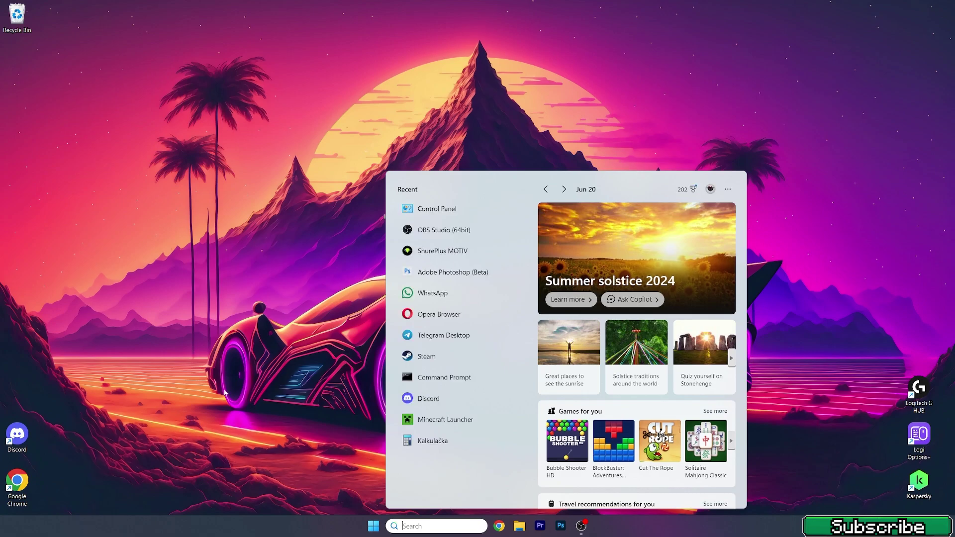
{"action": "type", "text": "%appdata%"}
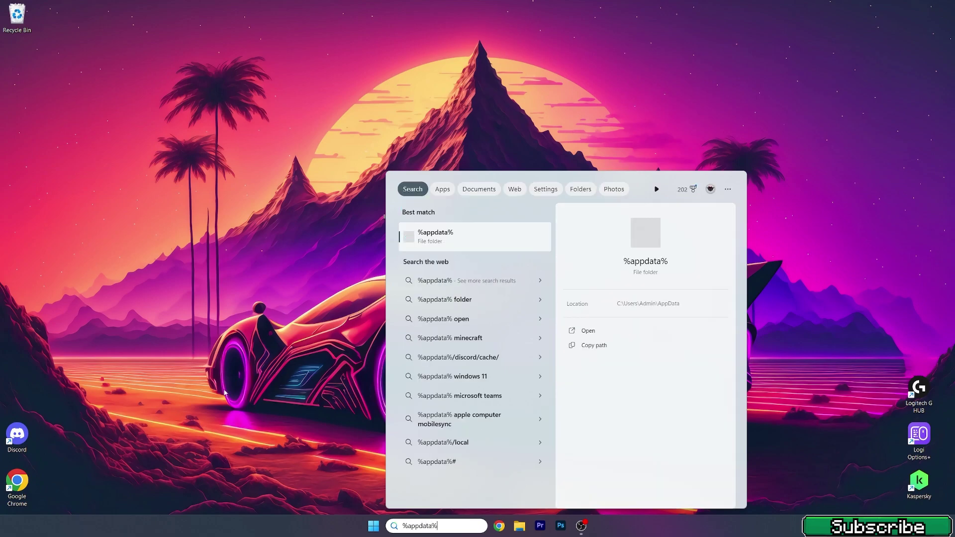
{"action": "key", "text": "Return"}
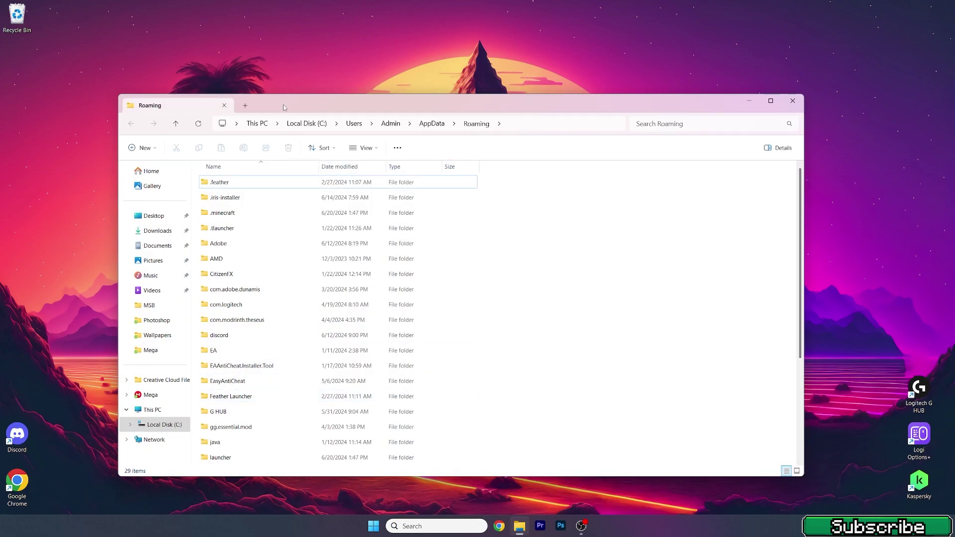
{"action": "left_click_drag", "start_coordinate": [283, 107], "coordinate": [619, 141]}
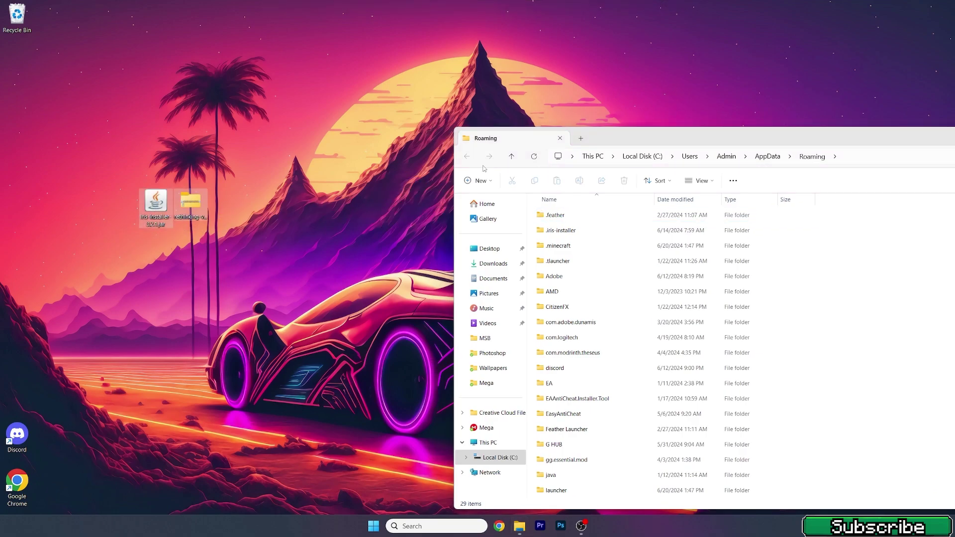
{"action": "left_click_drag", "start_coordinate": [485, 144], "coordinate": [332, 101]}
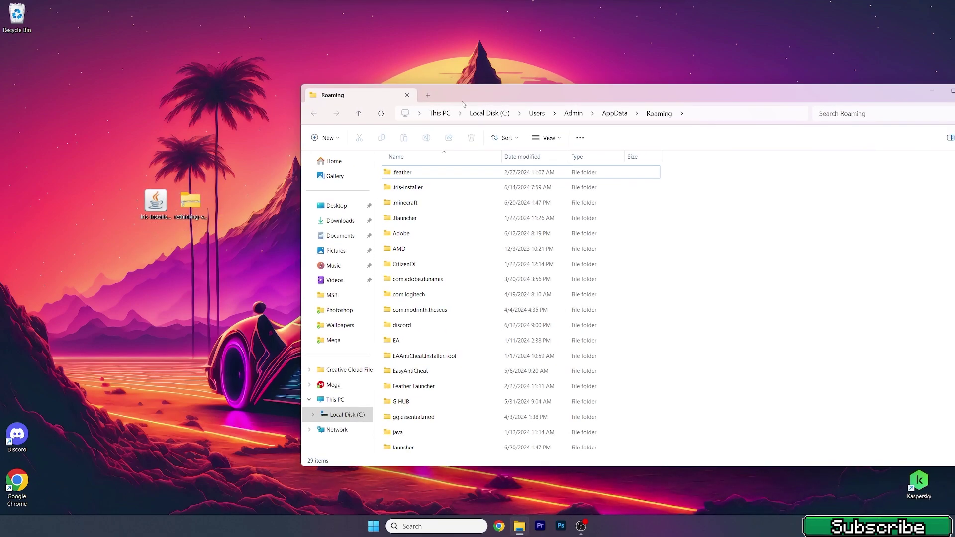
- Move rethinking-voxels.zip from the desktop into the .minecraft shaderpacks folder
{"action": "double_click", "coordinate": [406, 203]}
{"action": "scroll", "coordinate": [395, 214], "scroll_direction": "down", "scroll_amount": 2}
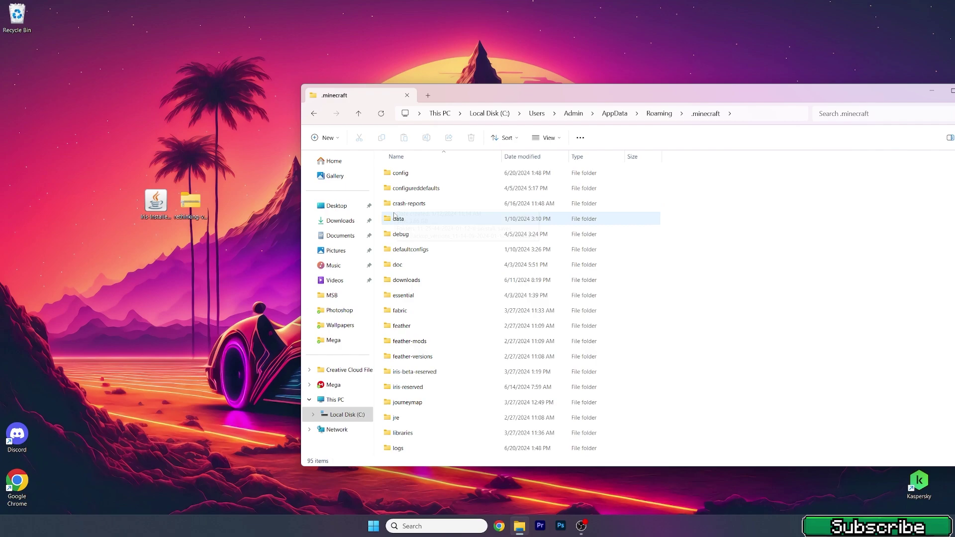
{"action": "scroll", "coordinate": [396, 219], "scroll_direction": "down", "scroll_amount": 5}
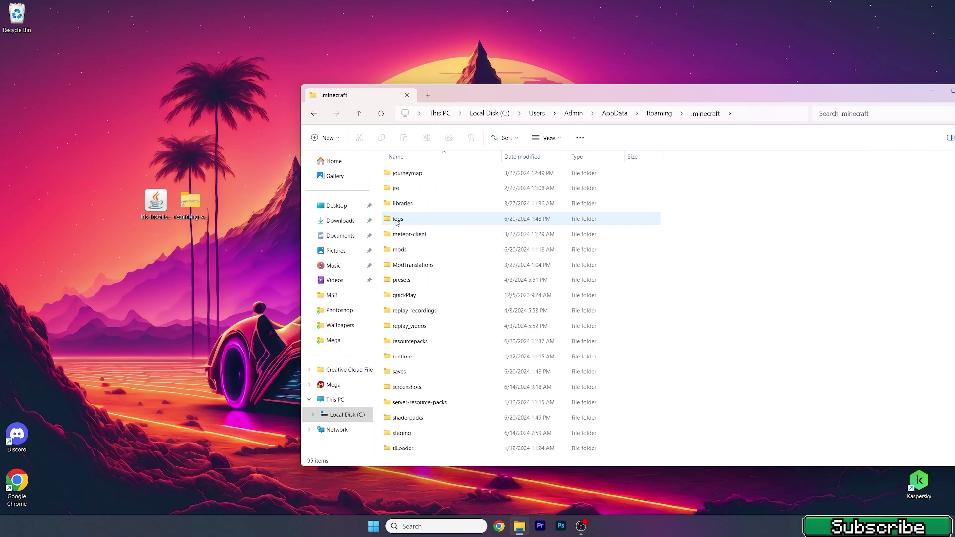
{"action": "scroll", "coordinate": [398, 224], "scroll_direction": "down", "scroll_amount": 3}
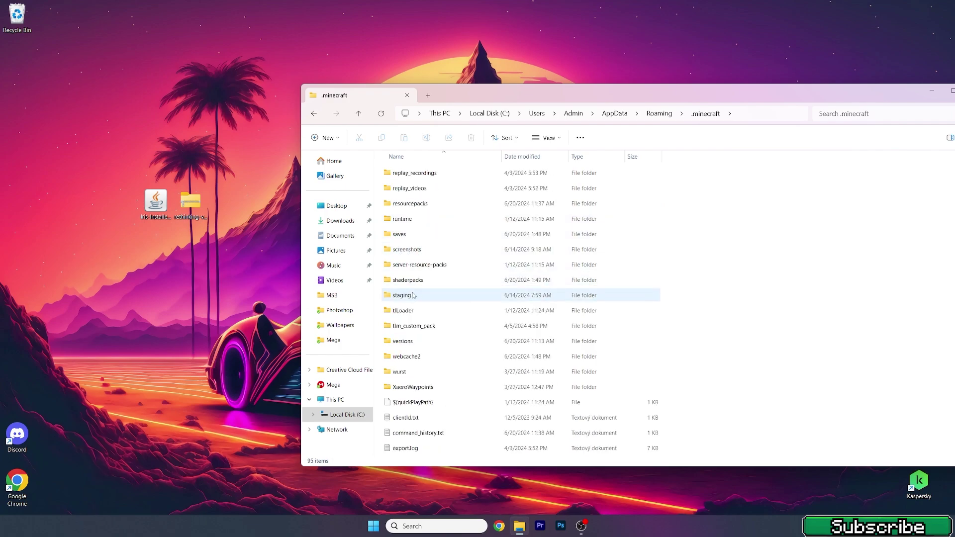
{"action": "left_click", "coordinate": [406, 282]}
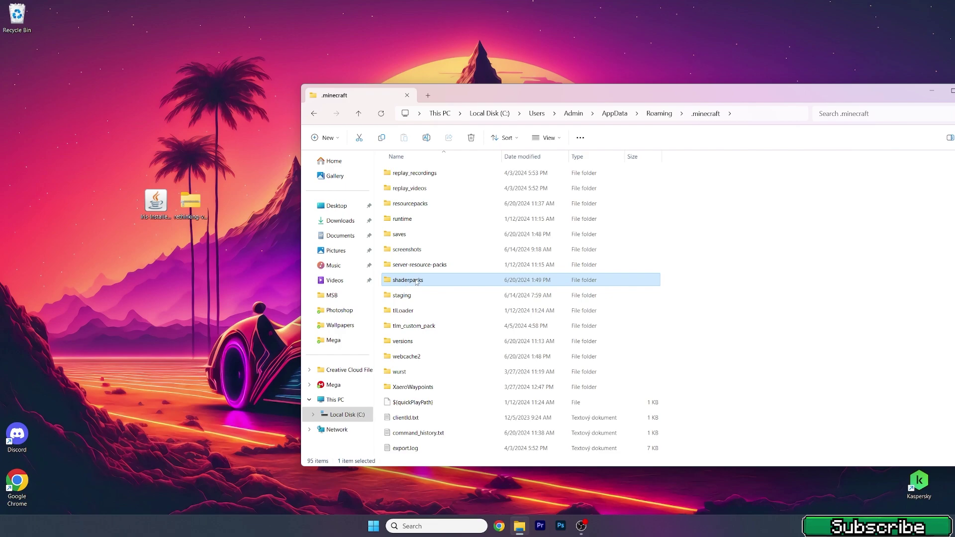
{"action": "double_click", "coordinate": [417, 281]}
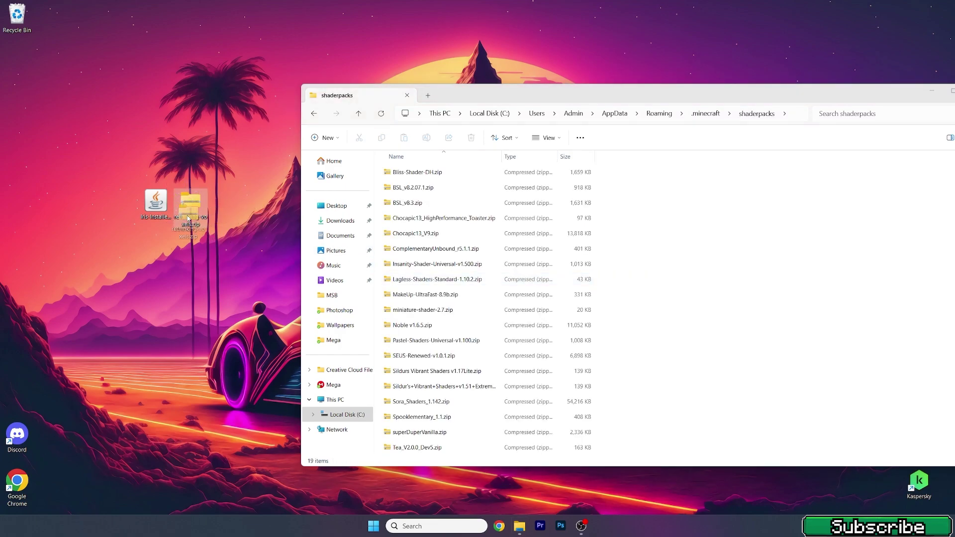
{"action": "left_click_drag", "start_coordinate": [736, 269], "coordinate": [737, 269]}
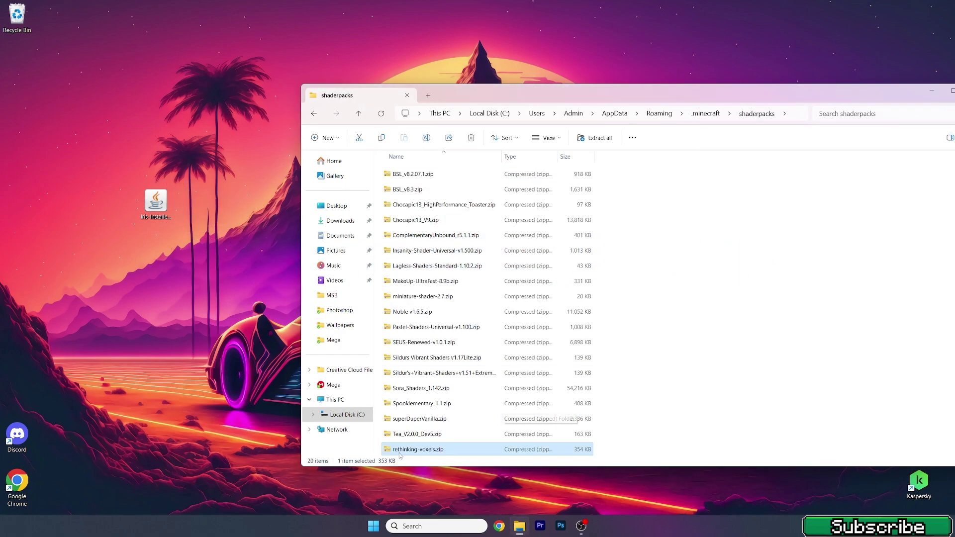
- Open the versions folder inside .minecraft
{"action": "left_click", "coordinate": [313, 114]}
{"action": "left_click", "coordinate": [412, 327]}
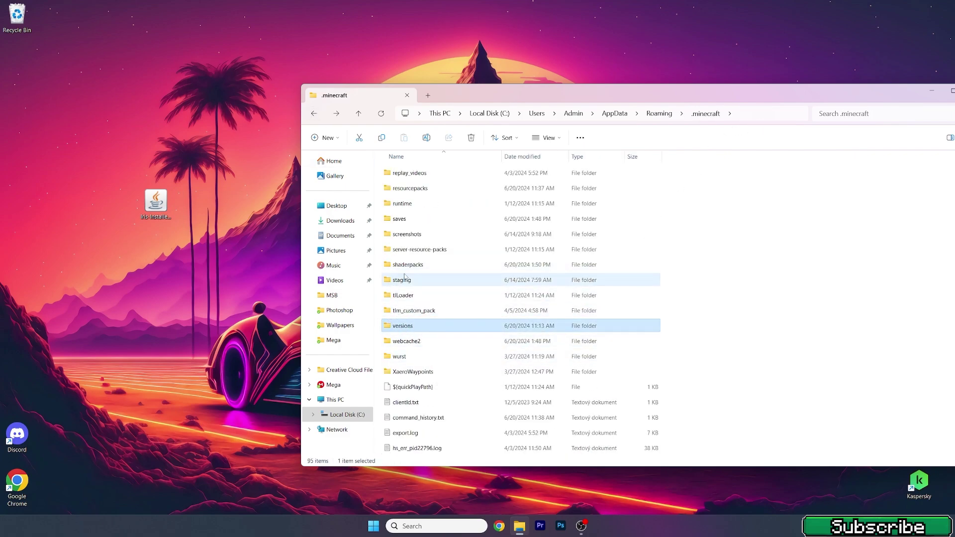
{"action": "double_click", "coordinate": [410, 329]}
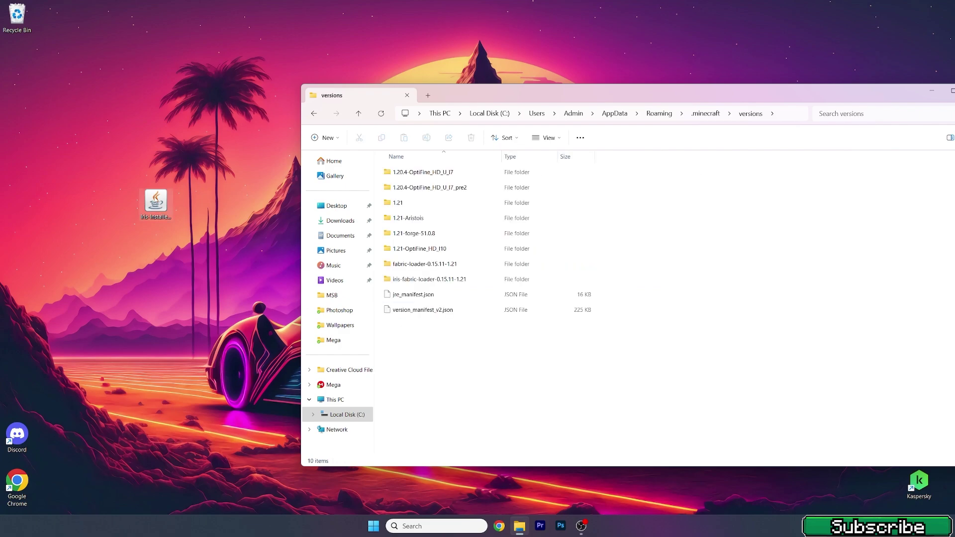
- Install Iris Only for Minecraft 1.21 with the Iris installer
{"action": "left_click", "coordinate": [157, 202]}
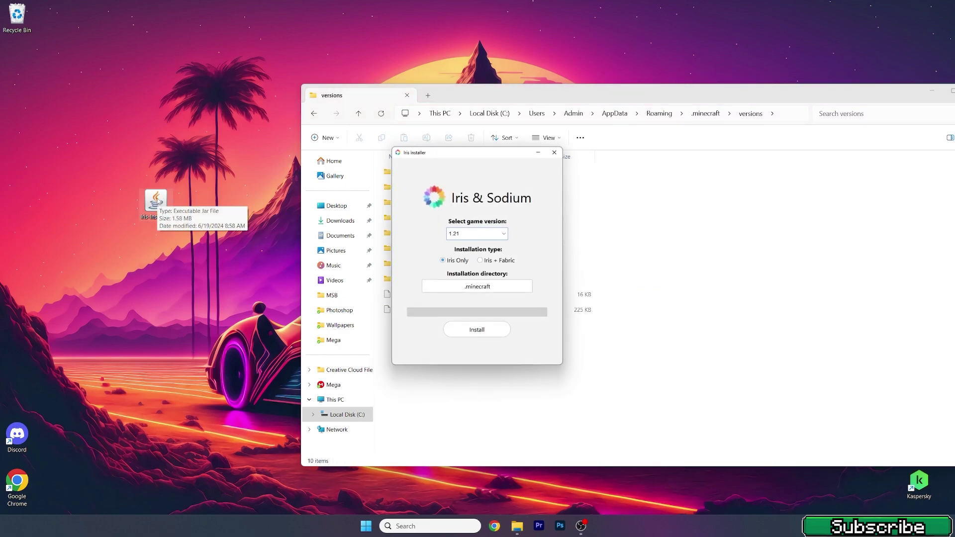
{"action": "left_click", "coordinate": [459, 236]}
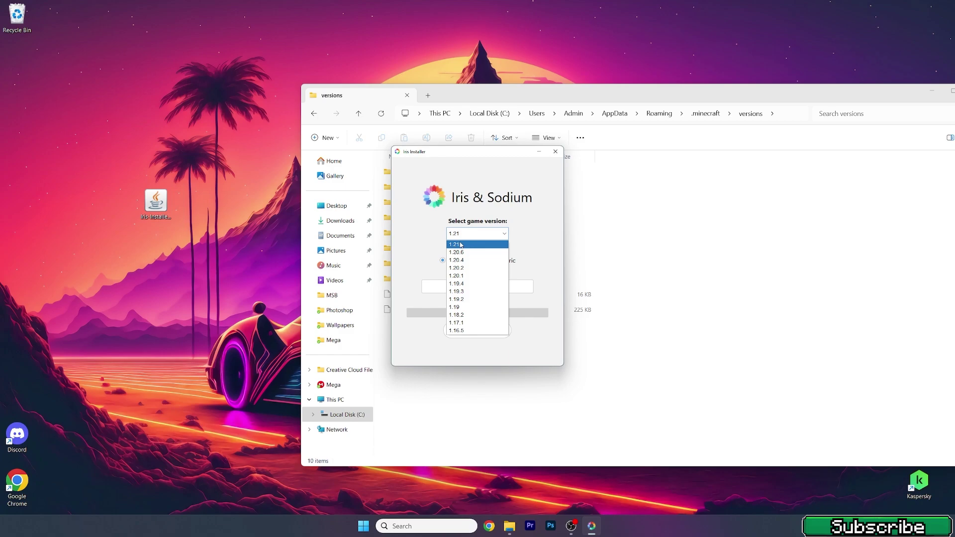
{"action": "left_click", "coordinate": [461, 242]}
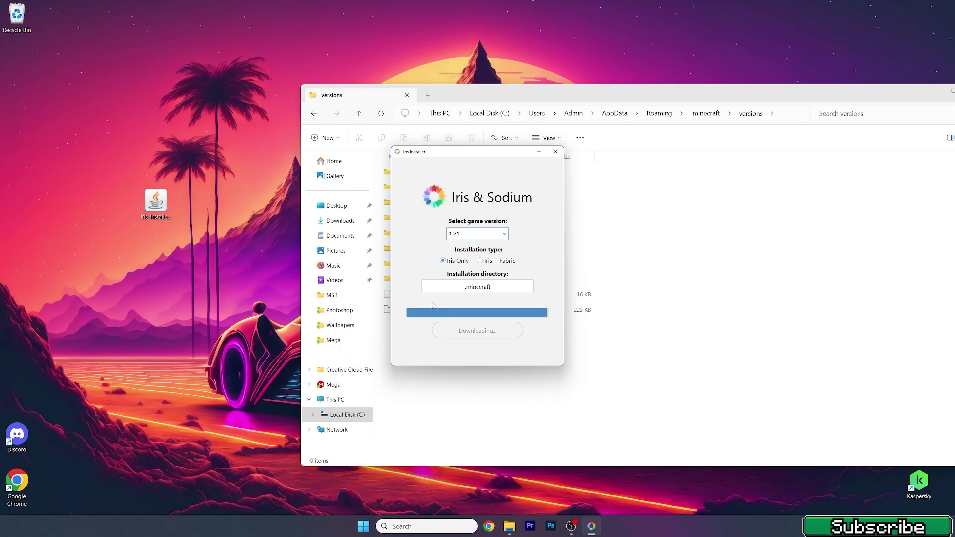
{"action": "left_click", "coordinate": [555, 151]}
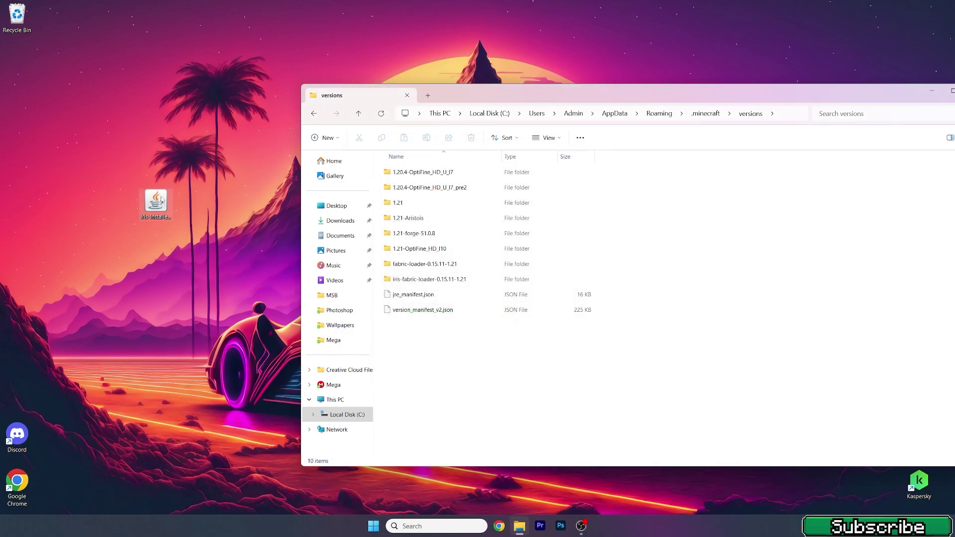
- Delete the Iris installer jar into the Recycle Bin and close the versions folder window
{"action": "left_click_drag", "start_coordinate": [156, 201], "coordinate": [40, 43]}
{"action": "left_click_drag", "start_coordinate": [90, 122], "coordinate": [116, 155]}
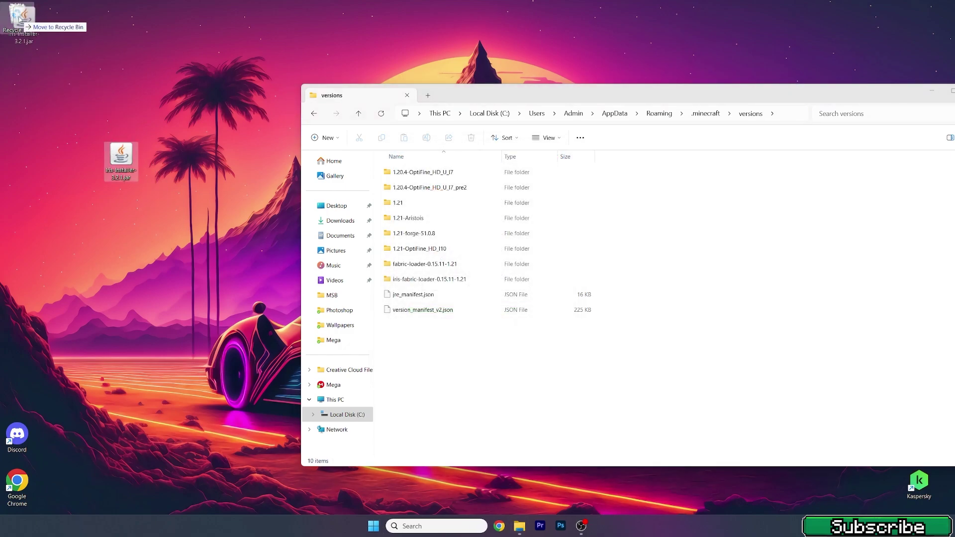
{"action": "left_click_drag", "start_coordinate": [518, 96], "coordinate": [317, 68]}
{"action": "left_click", "coordinate": [774, 63]}
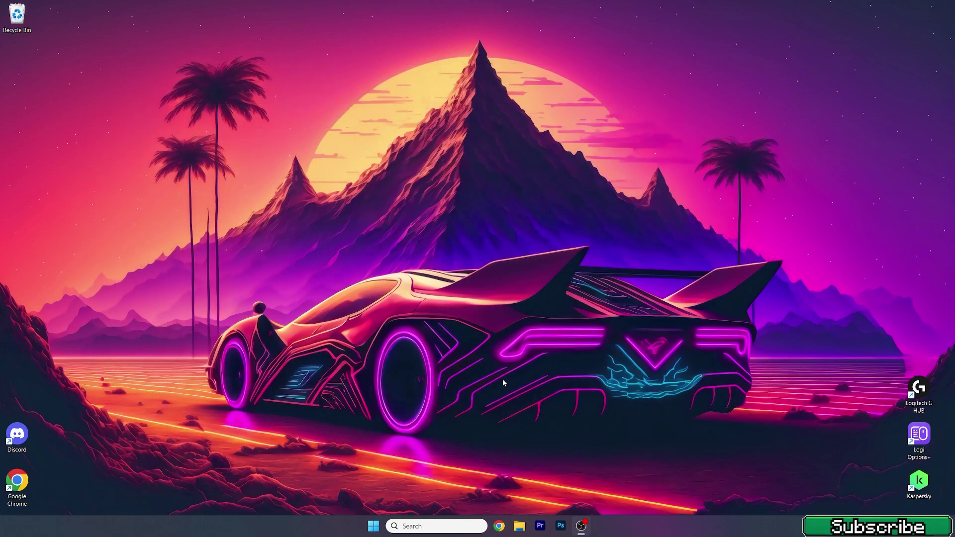
- Start the Minecraft Launcher and play the 'Iris & Sodium for 1.21' installation
{"action": "left_click", "coordinate": [375, 526]}
{"action": "left_click", "coordinate": [499, 253]}
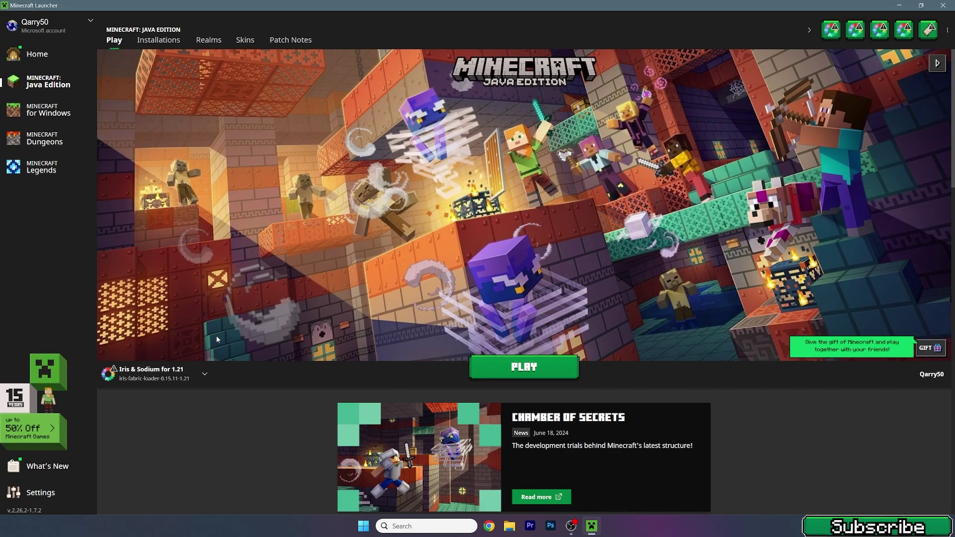
{"action": "mouse_move", "coordinate": [123, 372]}
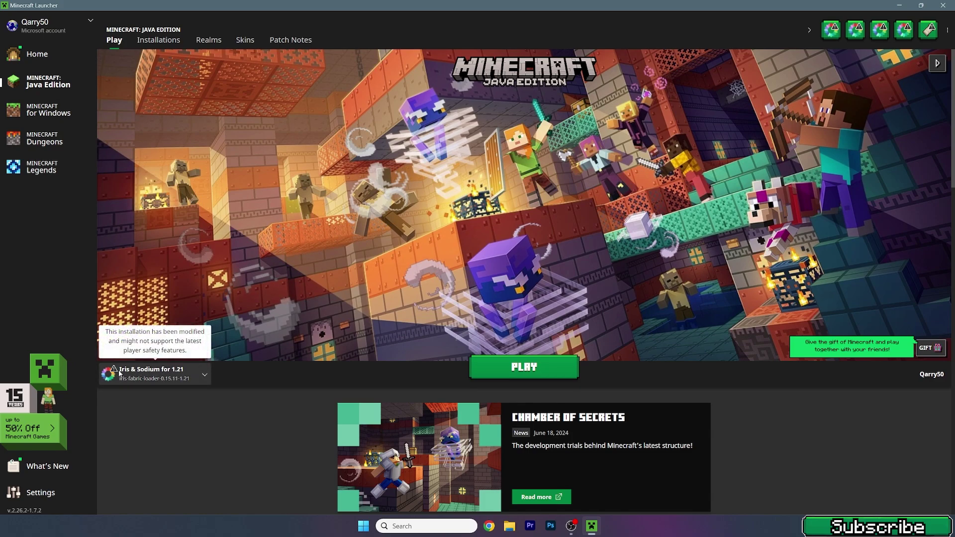
{"action": "left_click", "coordinate": [524, 367]}
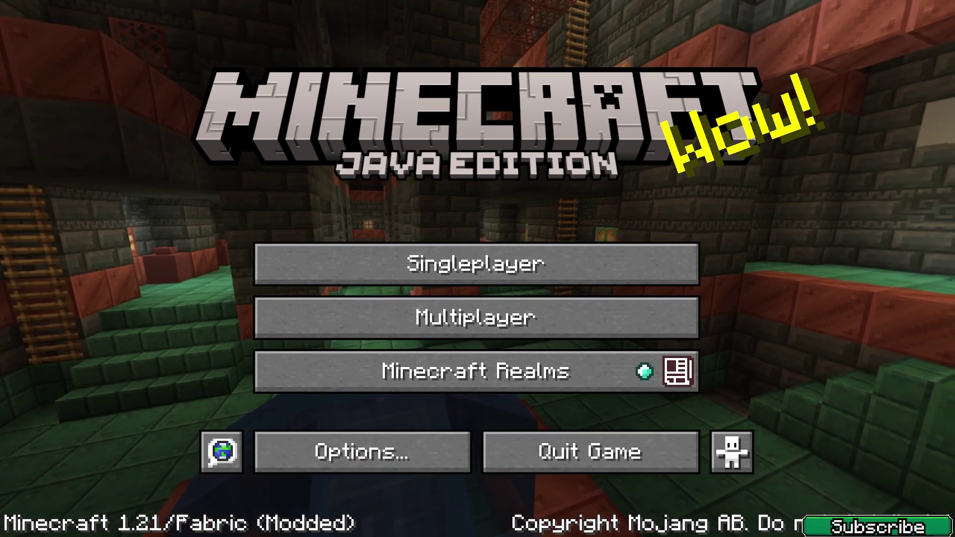
- Load the Sherlock singleplayer world
{"action": "left_click", "coordinate": [384, 258]}
{"action": "left_click", "coordinate": [368, 171]}
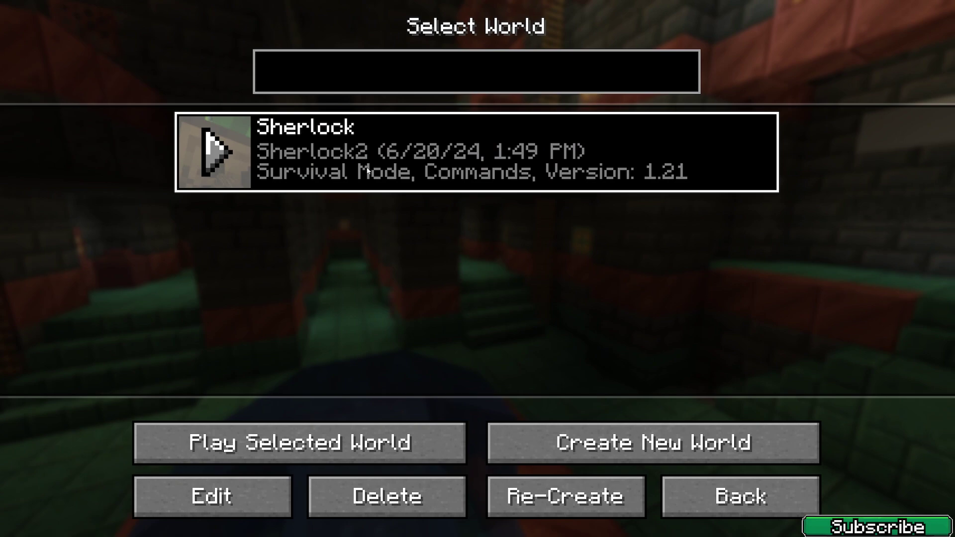
{"action": "left_click", "coordinate": [367, 171]}
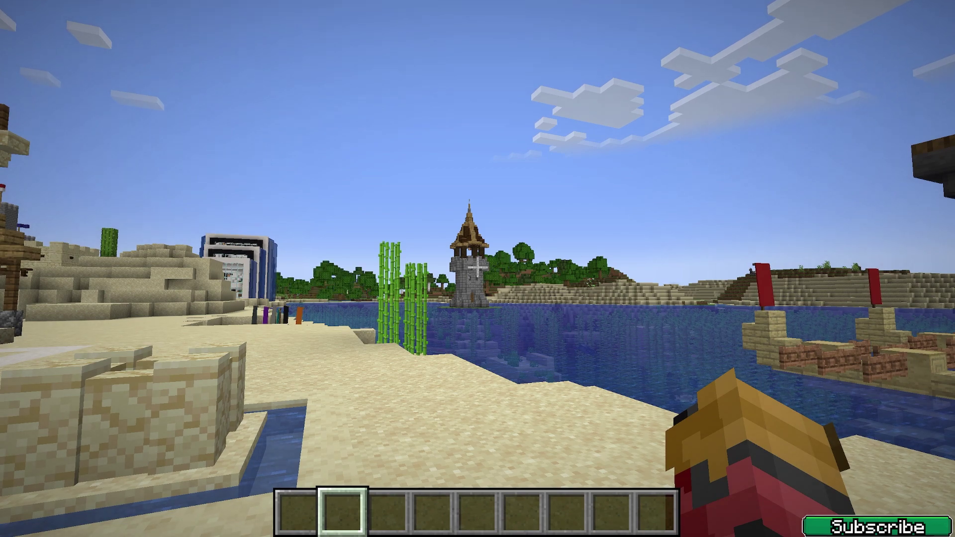
- Turn shaders on, select the rethinking-voxels.zip shader pack, apply it and return to gameplay
{"action": "key", "text": "Escape"}
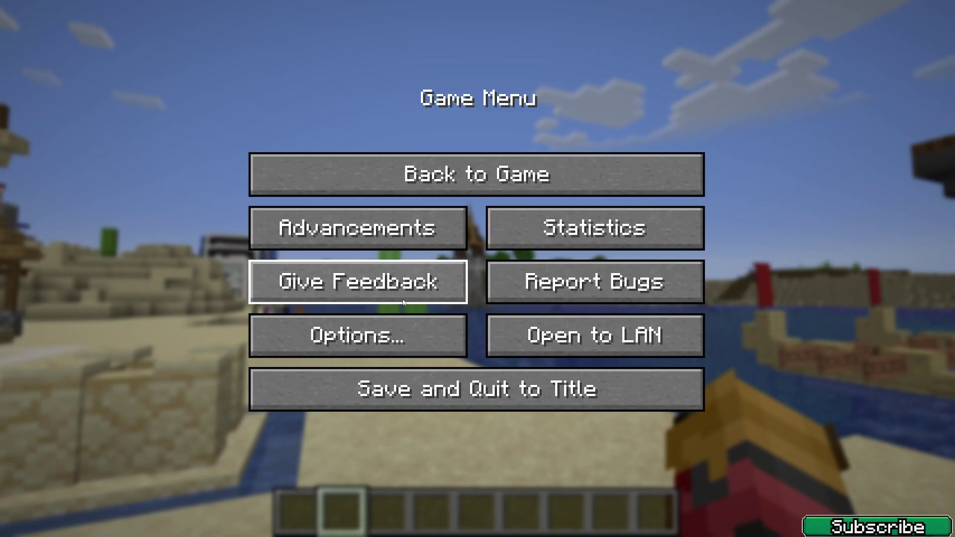
{"action": "left_click", "coordinate": [392, 352]}
{"action": "left_click", "coordinate": [326, 277]}
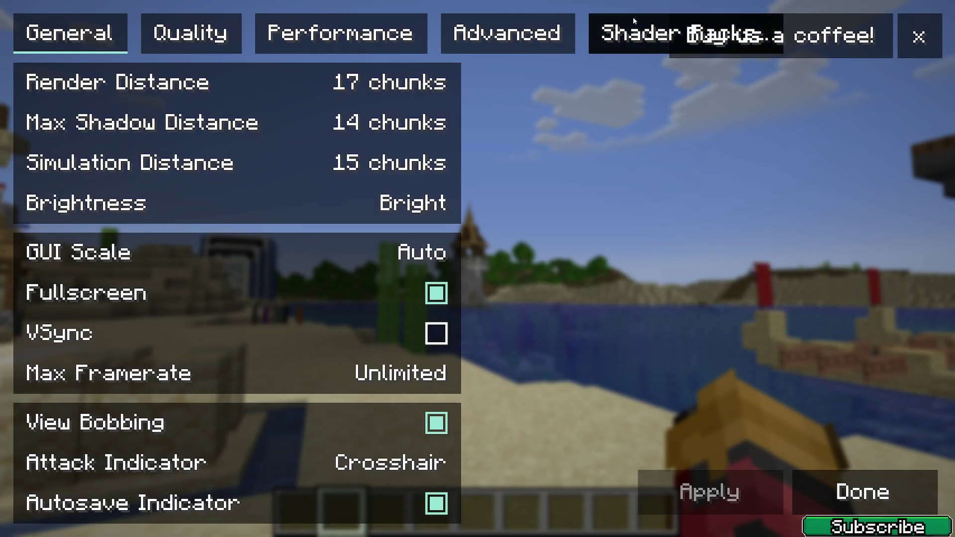
{"action": "left_click", "coordinate": [633, 18]}
{"action": "left_click", "coordinate": [476, 113]}
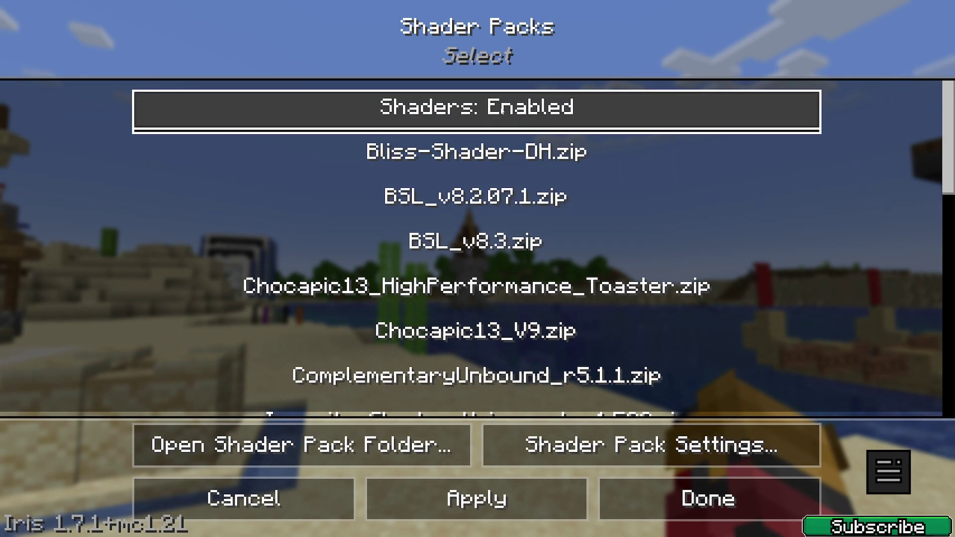
{"action": "scroll", "coordinate": [468, 199], "scroll_direction": "down", "scroll_amount": 20}
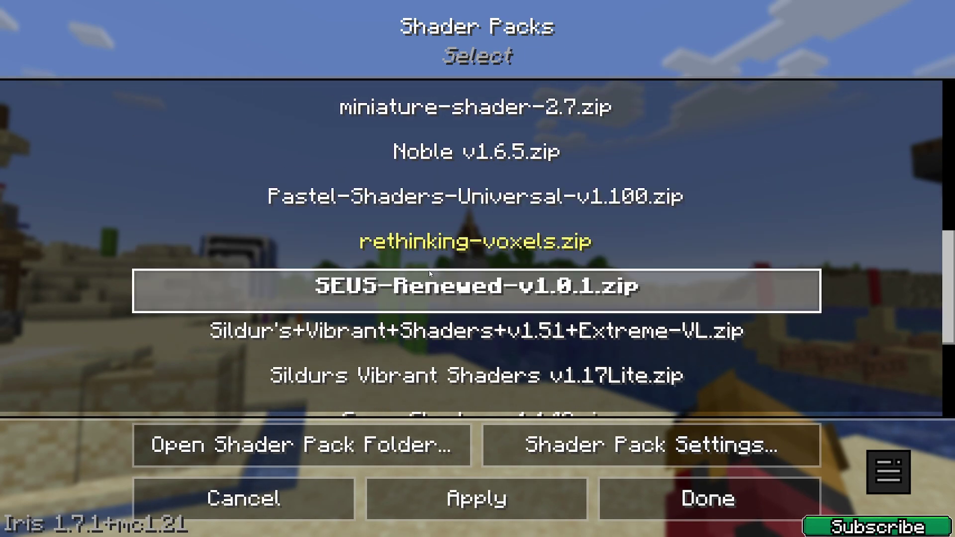
{"action": "left_click", "coordinate": [377, 250]}
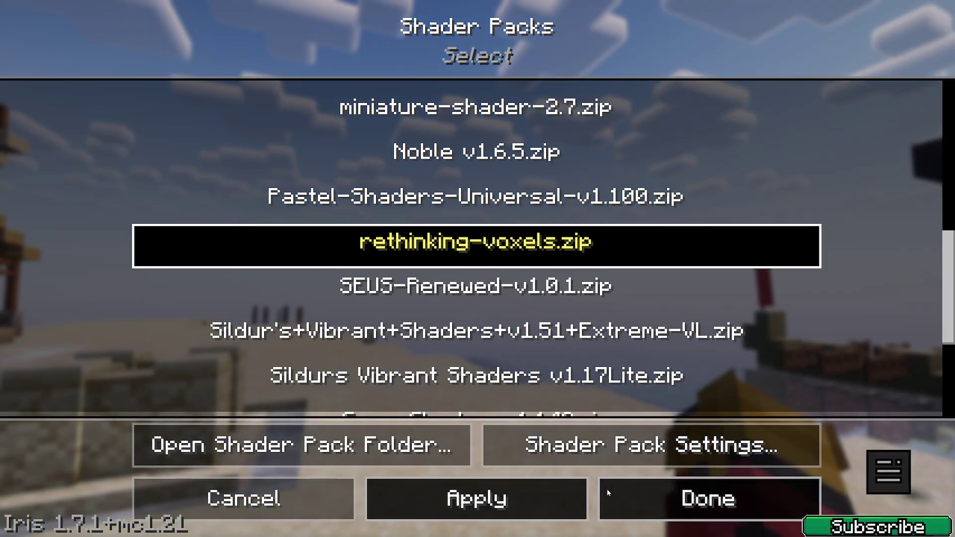
{"action": "left_click", "coordinate": [607, 489]}
{"action": "key", "text": "Escape"}
{"action": "key", "text": "Escape"}
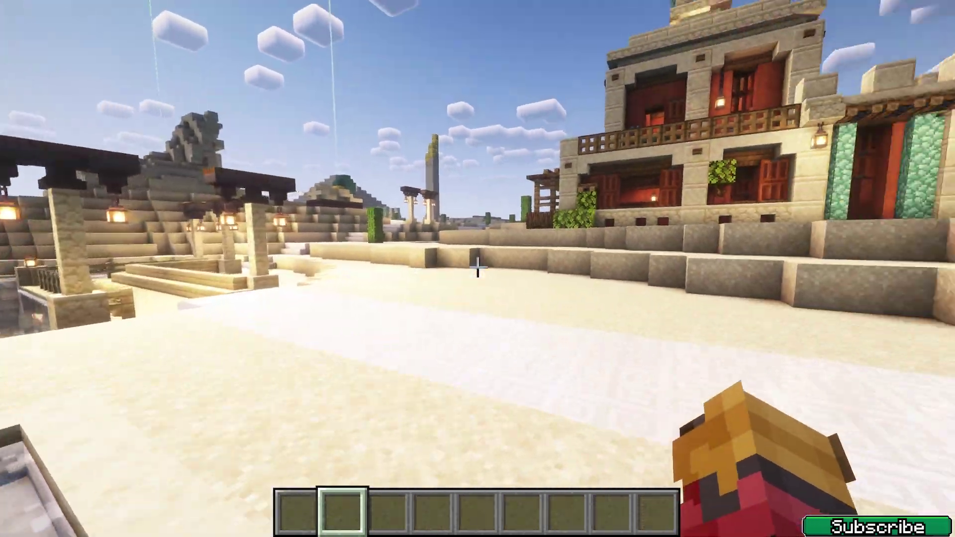
- Walk forward toward the desert village to show the shaded houses and sand
{"action": "key", "text": "w"}
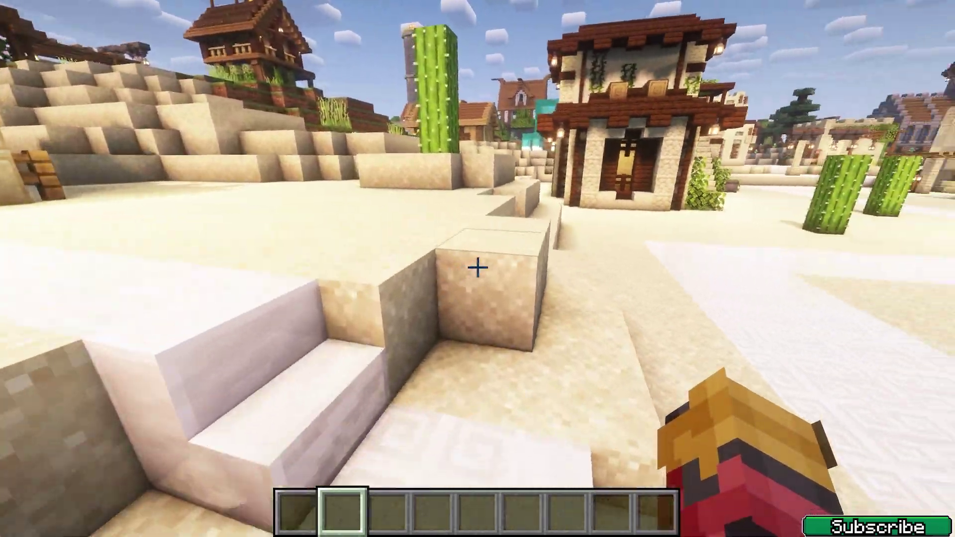